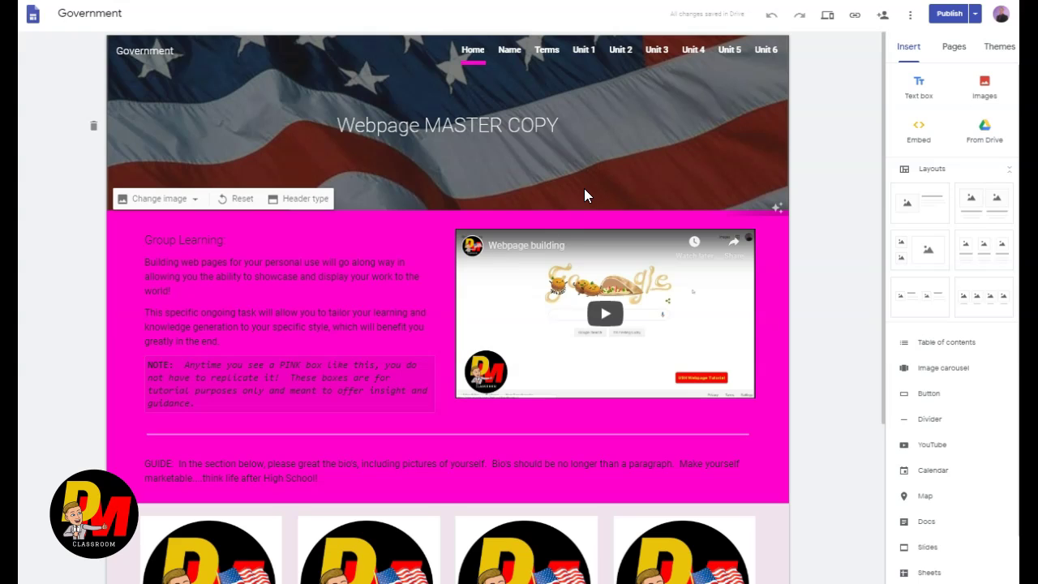
# Step: Examine the Unit 4 page of the Government site for its Political Parties heading, instructions and party card layout
pyautogui.click(692, 49)
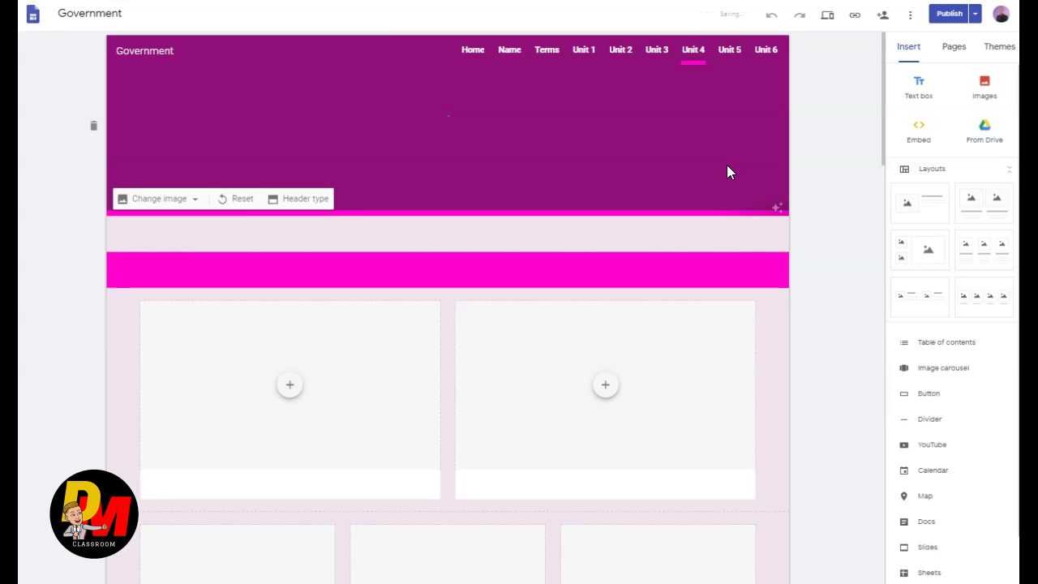
pyautogui.scroll(-20, 796, 237)
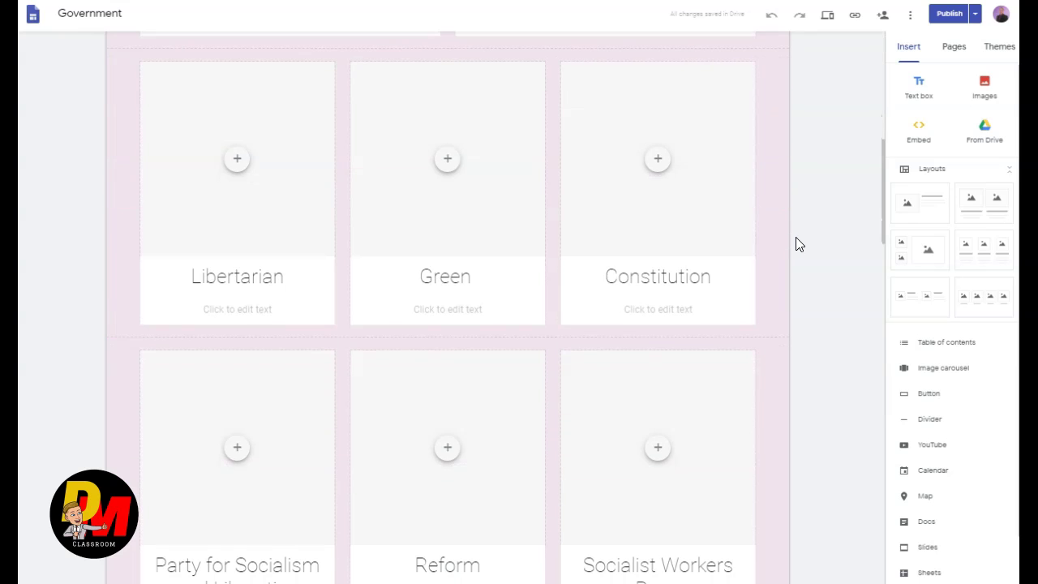
pyautogui.scroll(12, 796, 237)
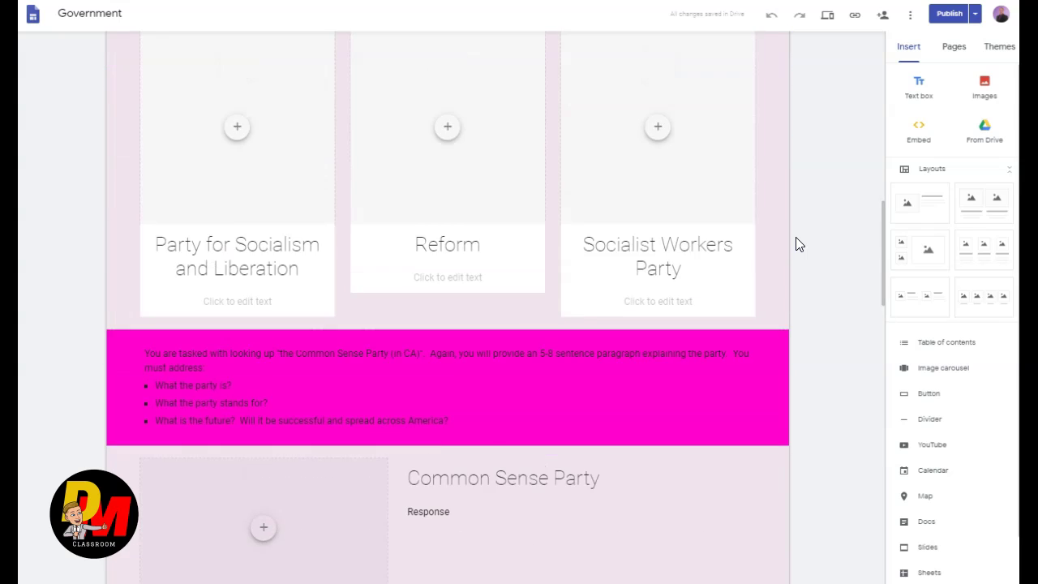
pyautogui.scroll(3, 796, 243)
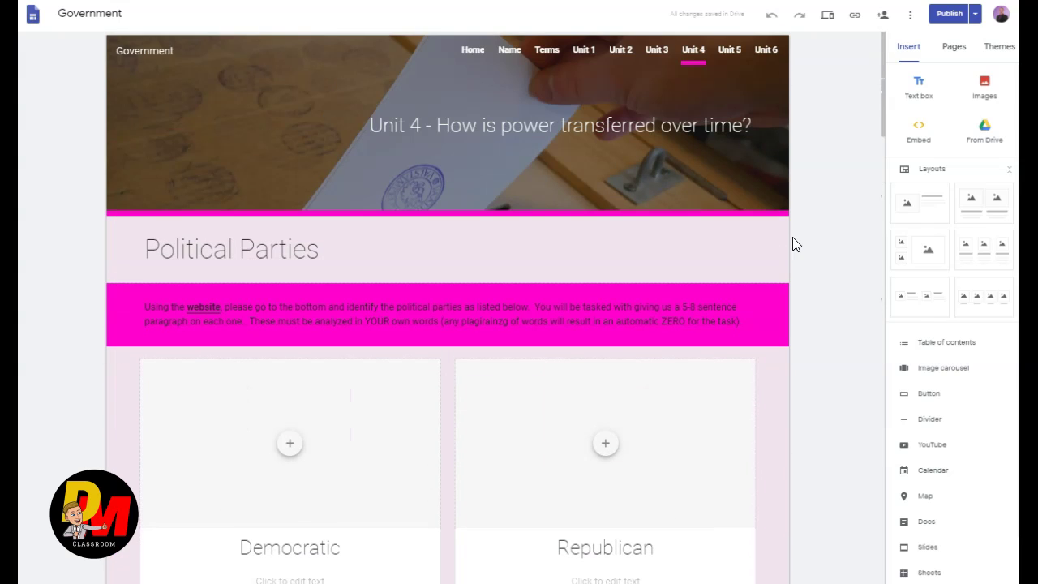
pyautogui.scroll(-1, 793, 237)
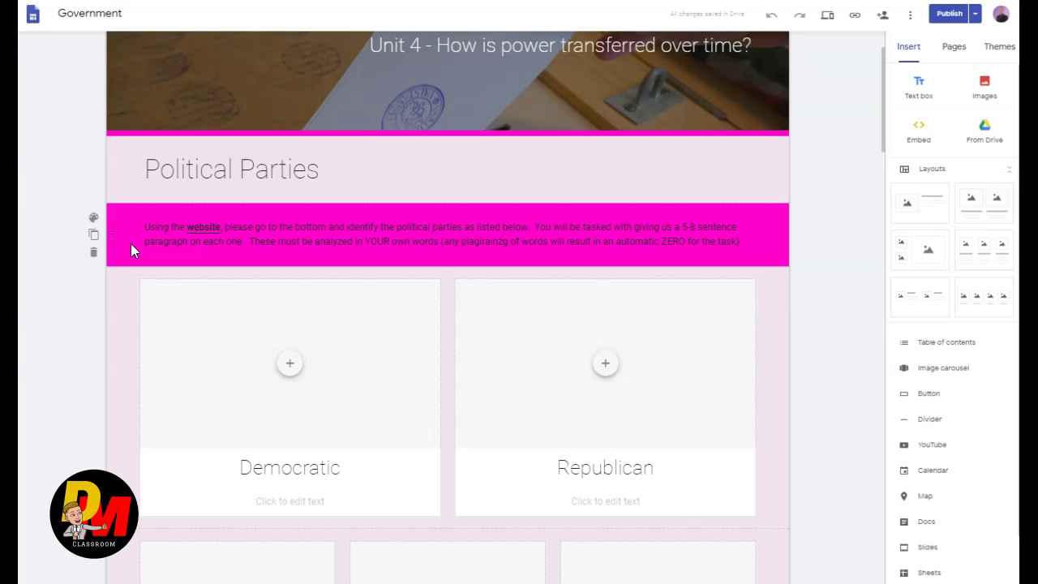
pyautogui.scroll(-4, 148, 265)
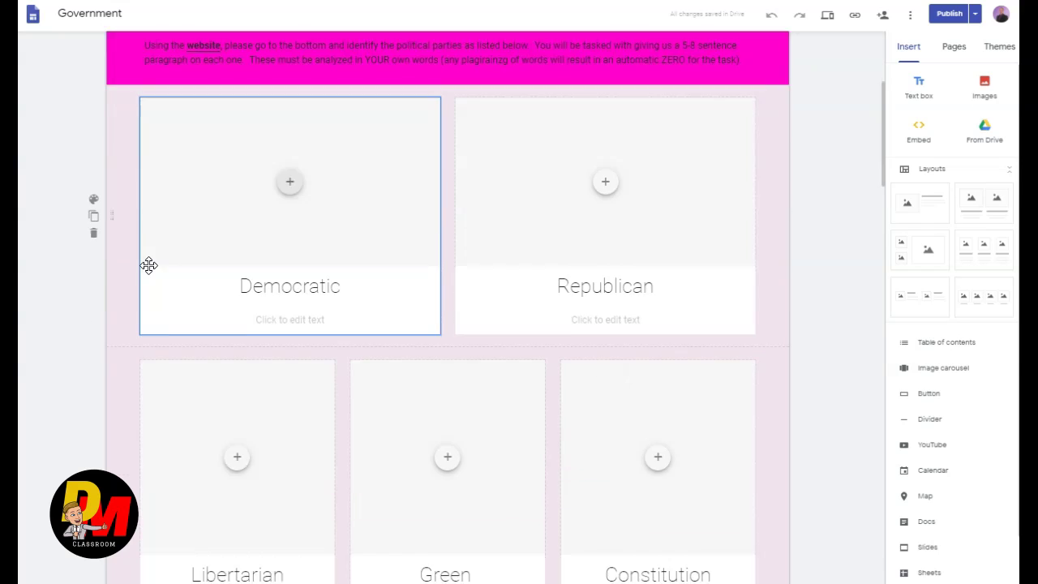
pyautogui.scroll(4, 182, 318)
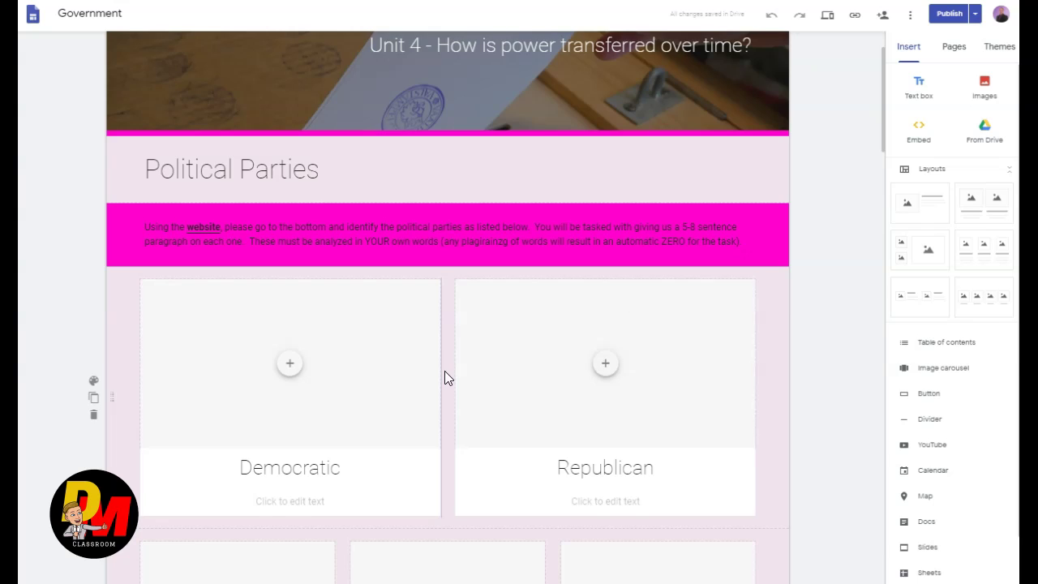
pyautogui.scroll(-4, 445, 373)
pyautogui.scroll(-2, 413, 397)
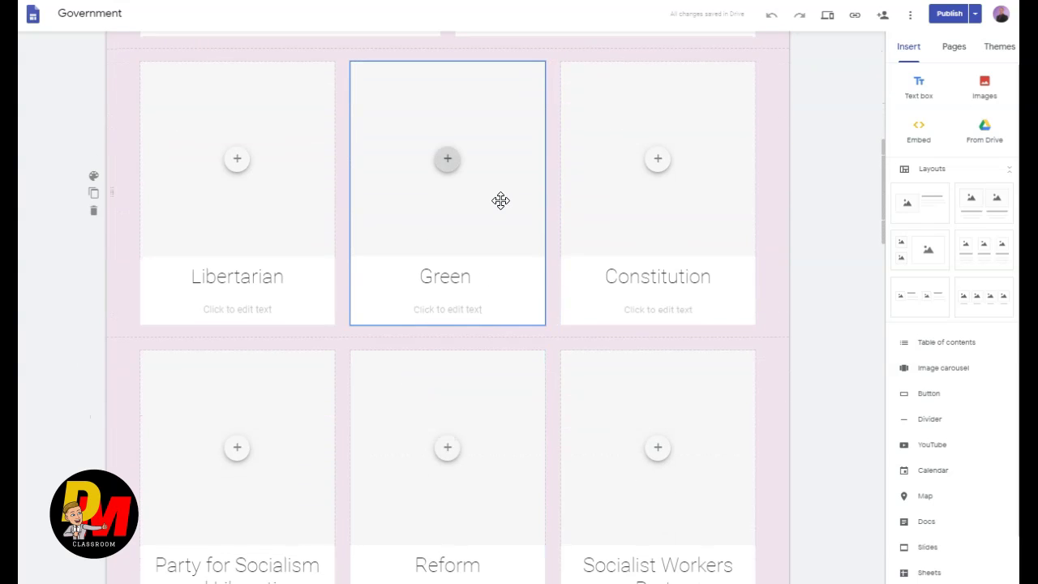
pyautogui.scroll(5, 500, 200)
pyautogui.scroll(1, 500, 200)
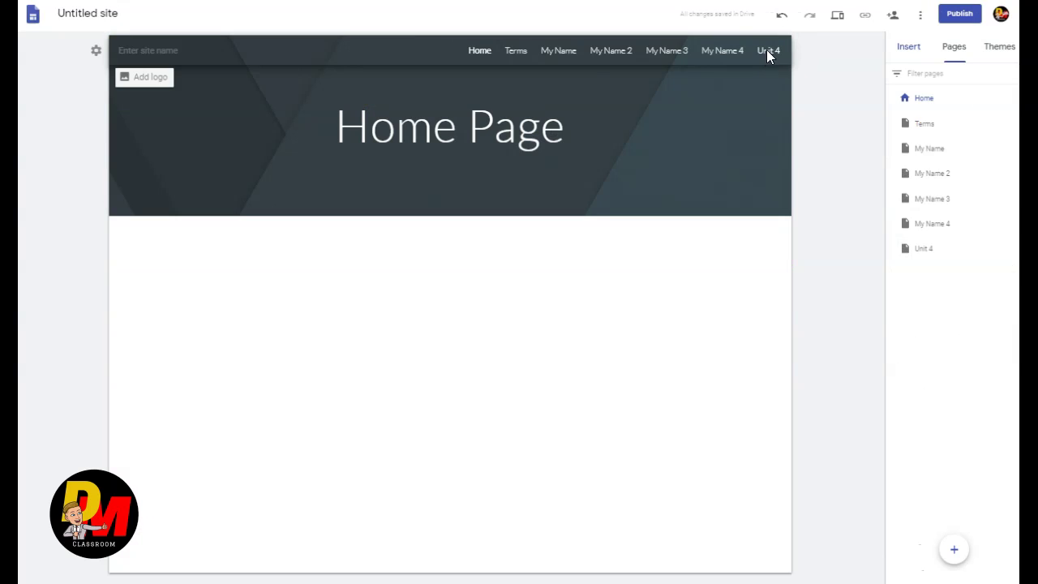
# Step: Switch to the untitled site, go to its Unit 4 page and insert the layout with two captioned images side by side
pyautogui.click(767, 52)
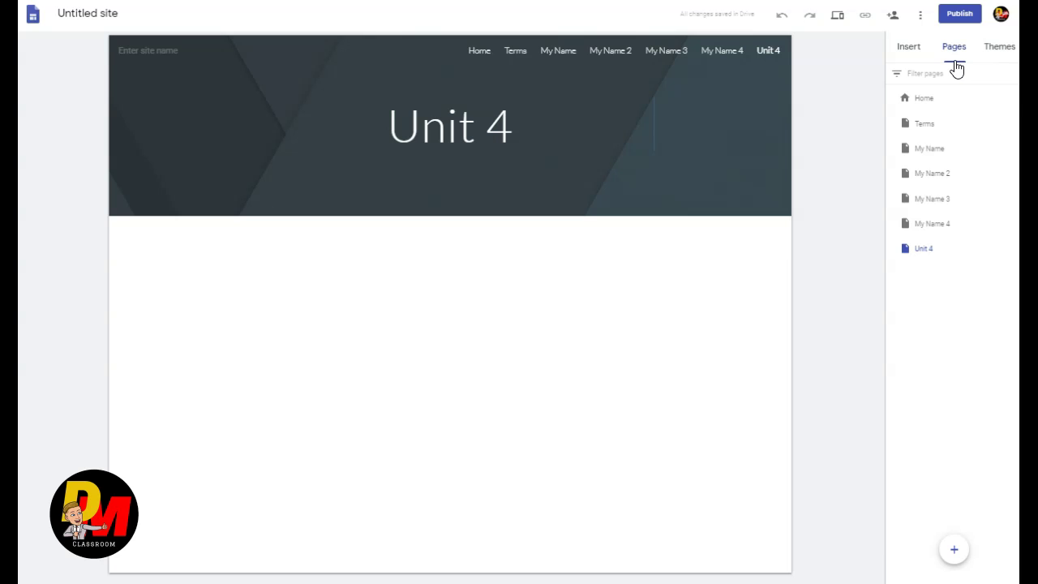
pyautogui.click(1002, 49)
pyautogui.click(907, 50)
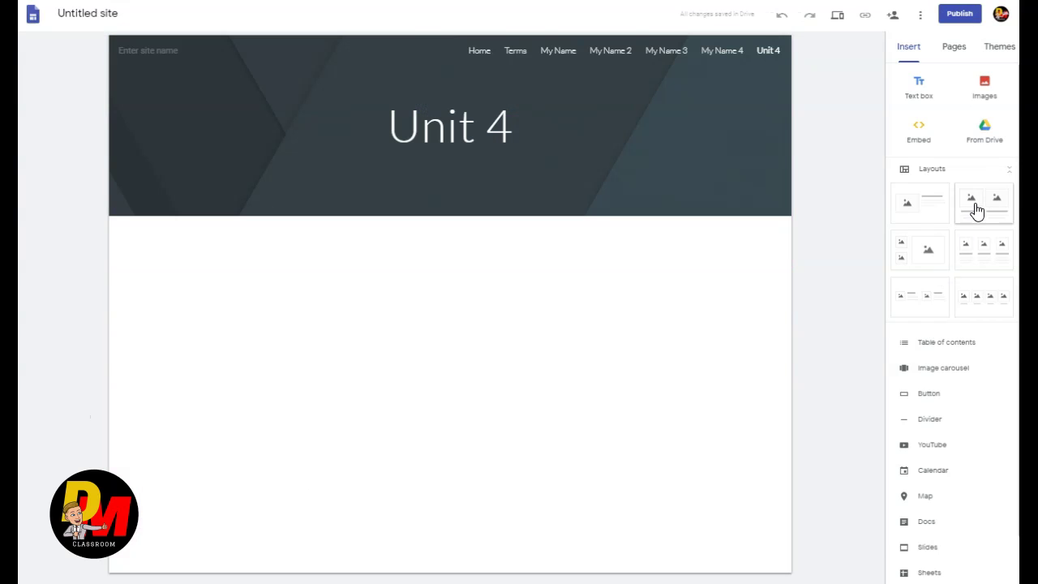
pyautogui.click(986, 216)
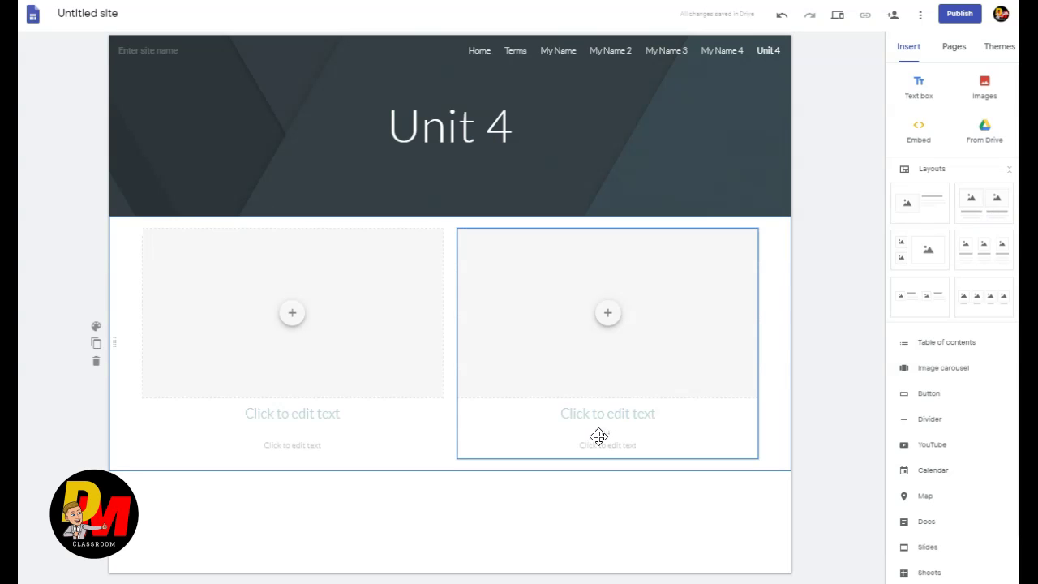
pyautogui.rightClick(857, 227)
pyautogui.click(856, 196)
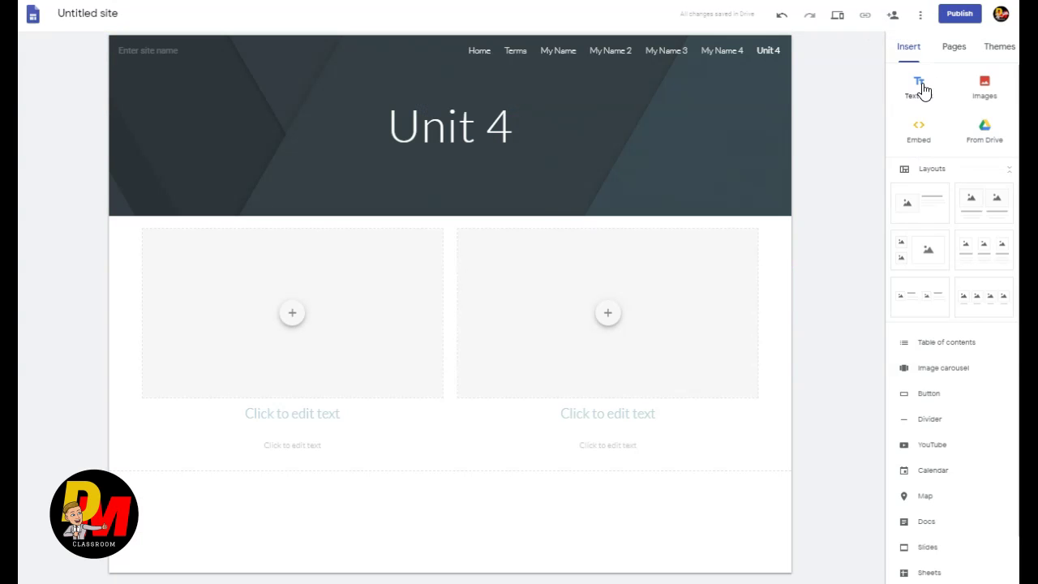
# Step: Add a text box reading "Political Parties" and format it in the Title style
pyautogui.click(919, 86)
pyautogui.write('Political Partie')
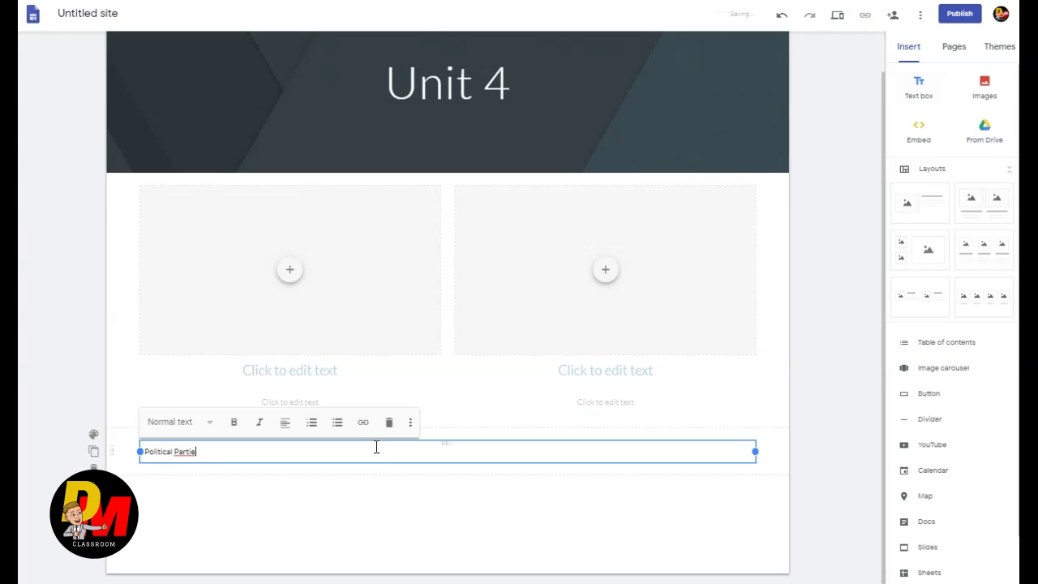
pyautogui.press('BackSpace')
pyautogui.press('BackSpace')
pyautogui.press('BackSpace')
pyautogui.click(212, 426)
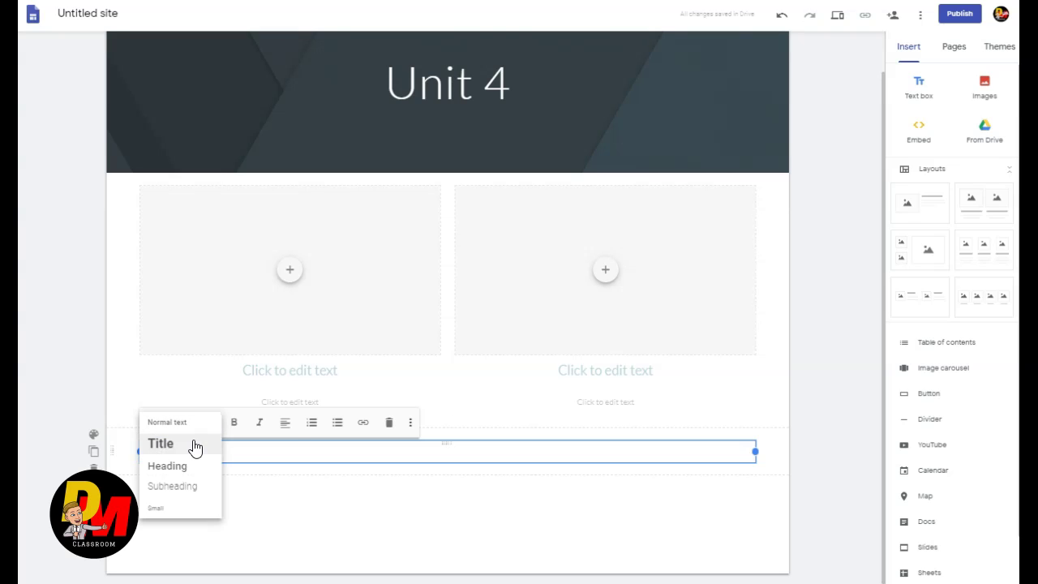
pyautogui.click(193, 446)
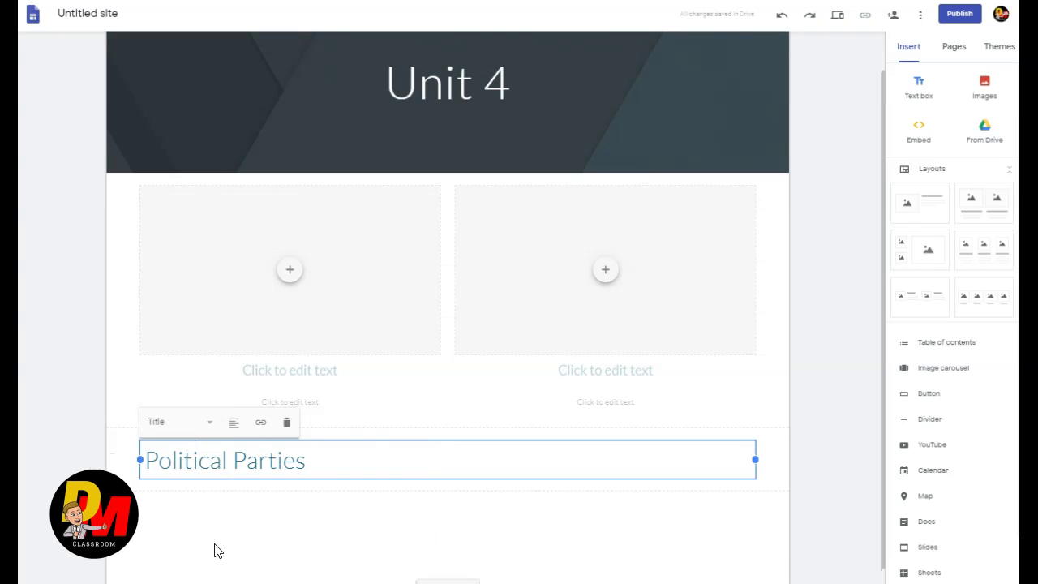
pyautogui.click(821, 410)
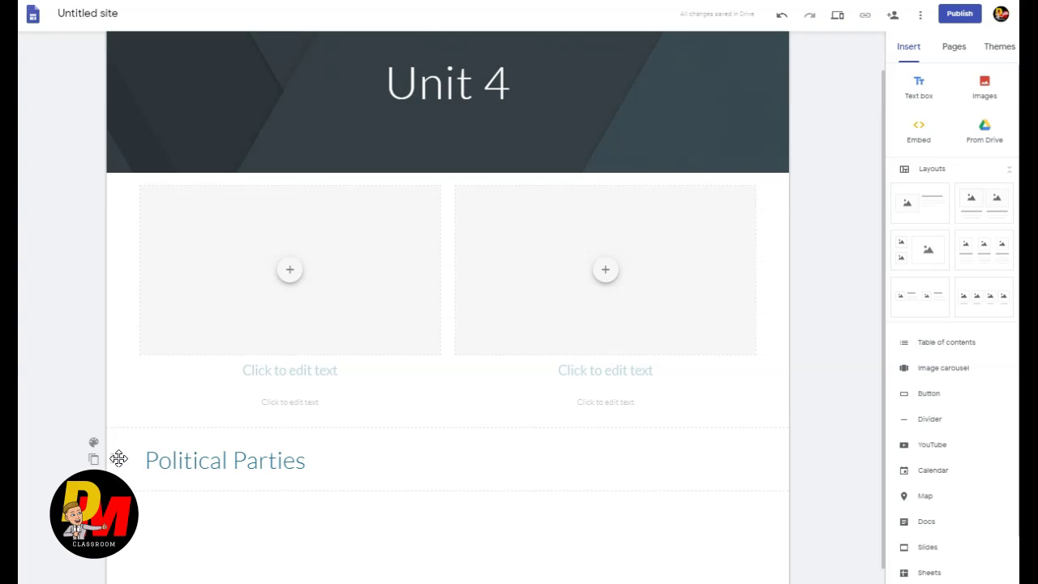
# Step: Move the Political Parties section directly below the page header and set its background to Emphasis 2
pyautogui.moveTo(118, 460); pyautogui.dragTo(121, 176)
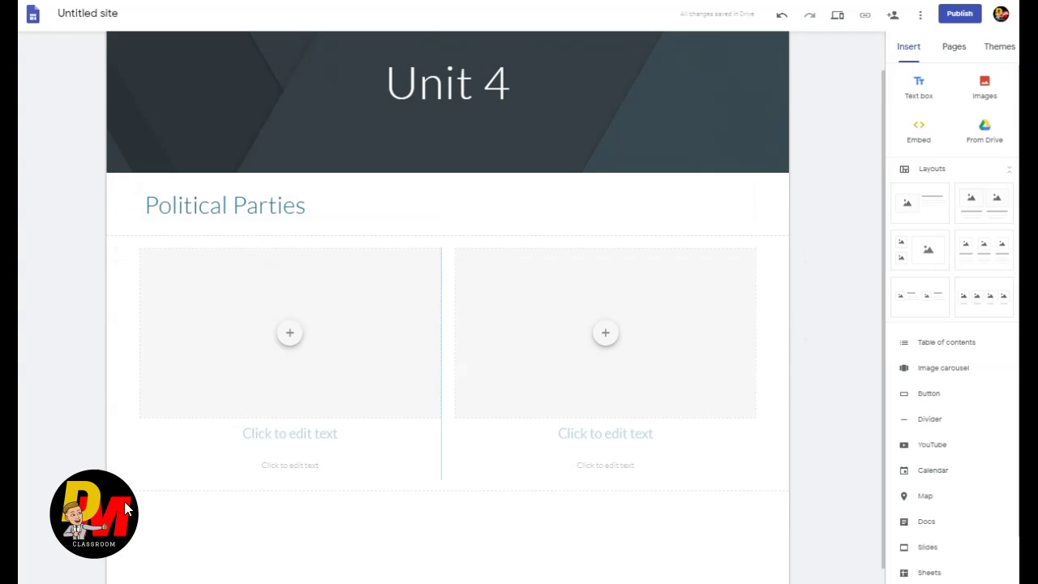
pyautogui.click(94, 189)
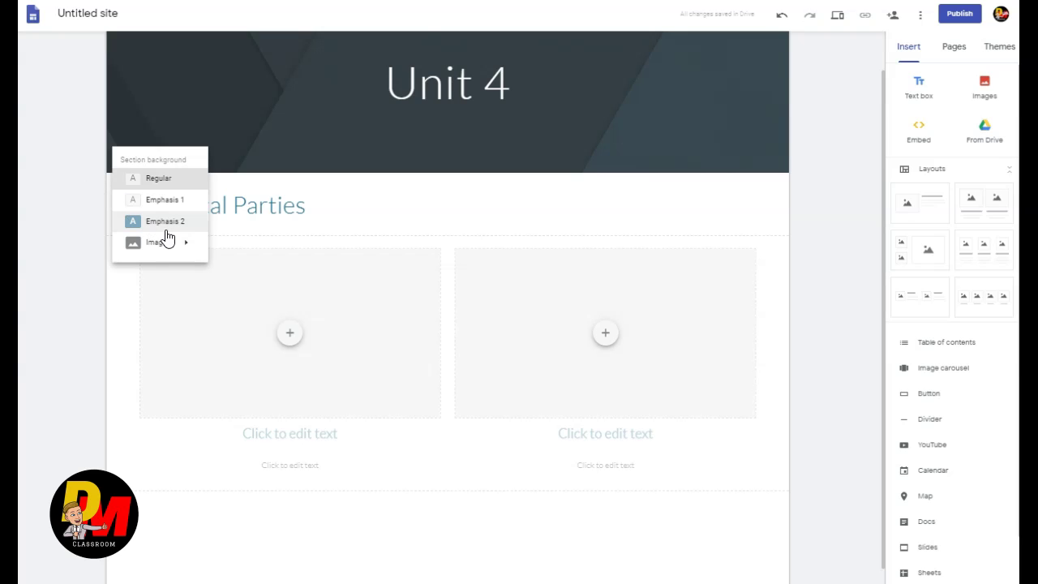
pyautogui.click(166, 220)
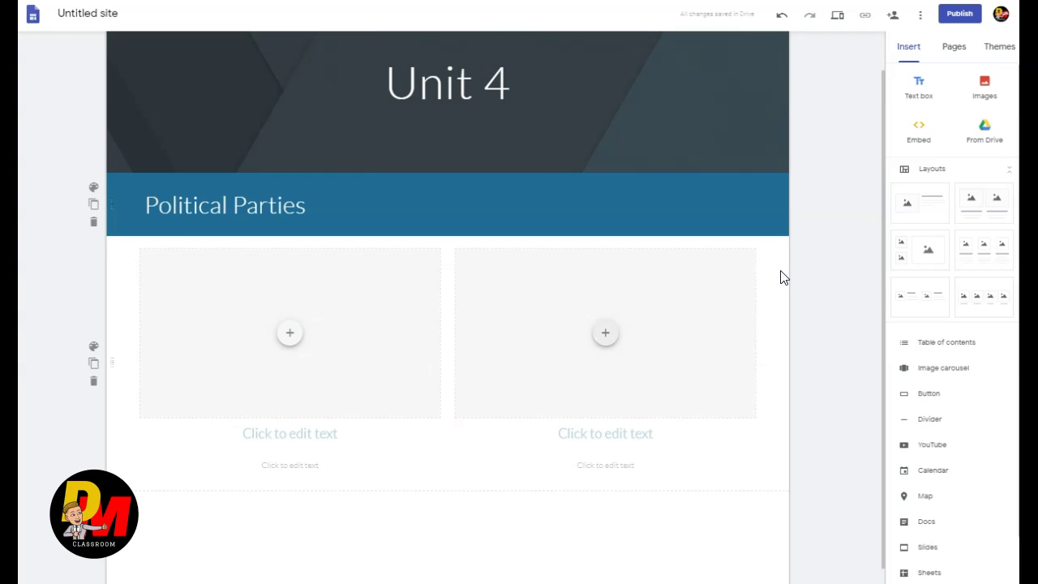
# Step: Fill in the headings under the two image placeholders with "Democratic" and "Republican"
pyautogui.click(319, 435)
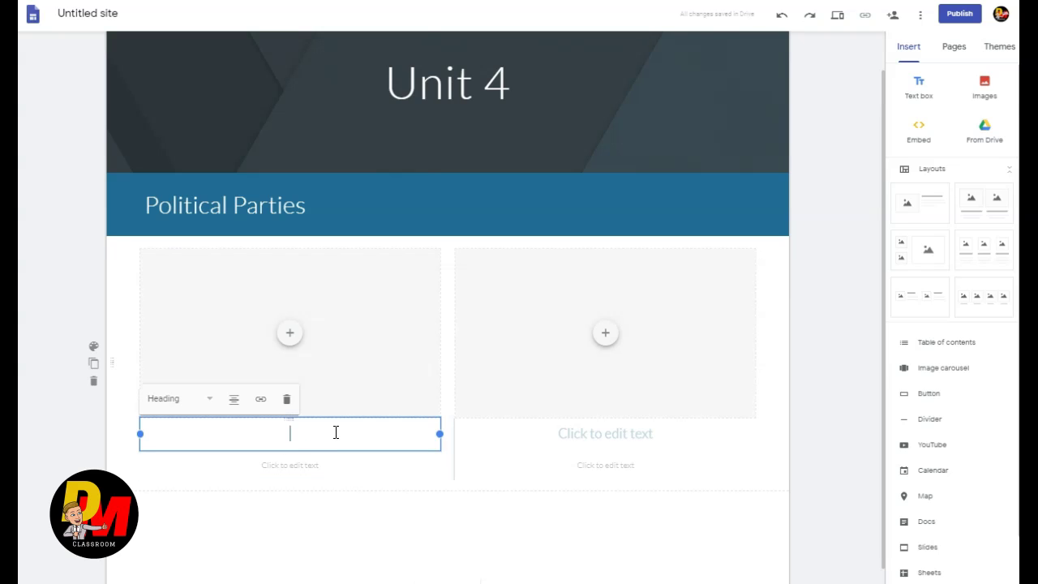
pyautogui.write('Democr')
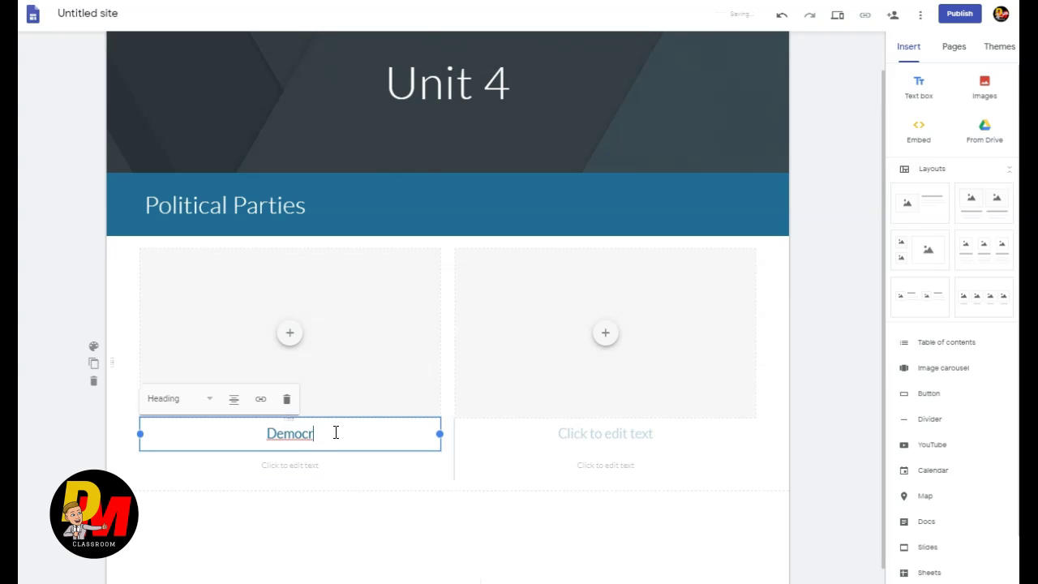
pyautogui.write('atic')
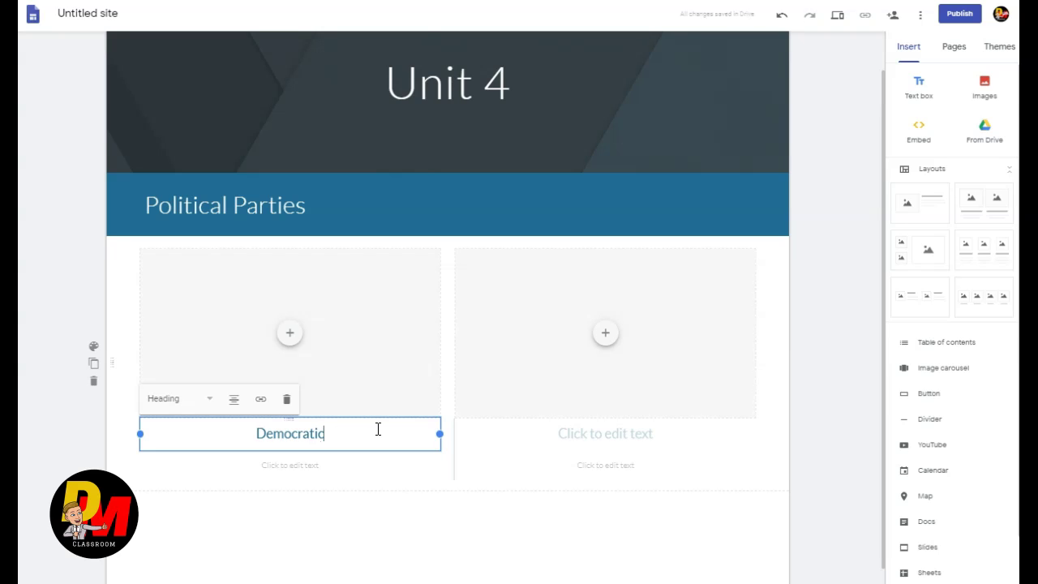
pyautogui.click(591, 432)
pyautogui.write('Repuiblica')
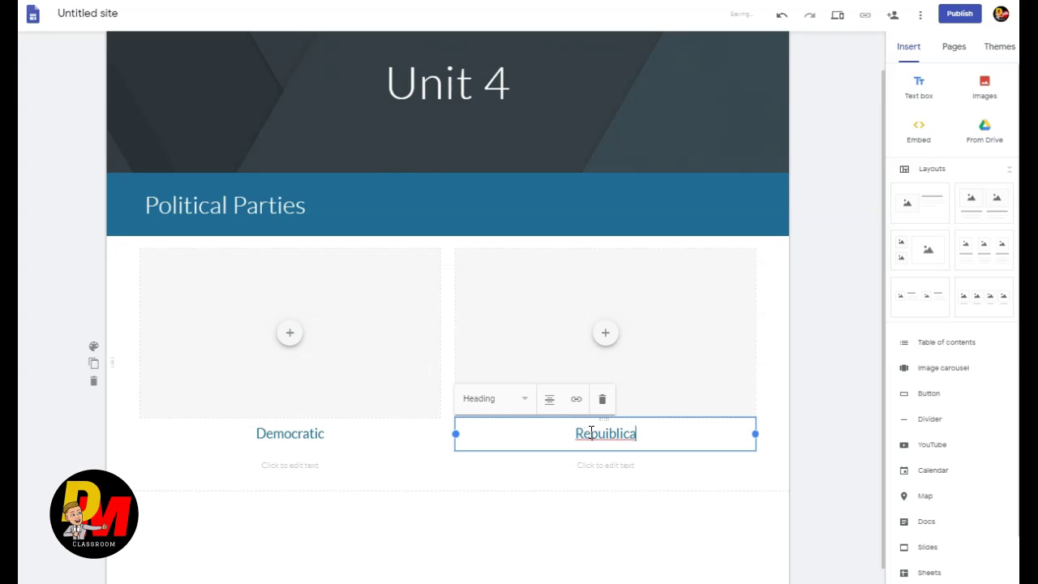
pyautogui.press('BackSpace')
pyautogui.press('BackSpace')
pyautogui.press('BackSpace')
pyautogui.press('BackSpace')
pyautogui.press('BackSpace')
pyautogui.write('blican')
# Step: Search for "Democrat" images and insert the blue circled D logo into the placeholder above the Democratic heading
pyautogui.click(335, 463)
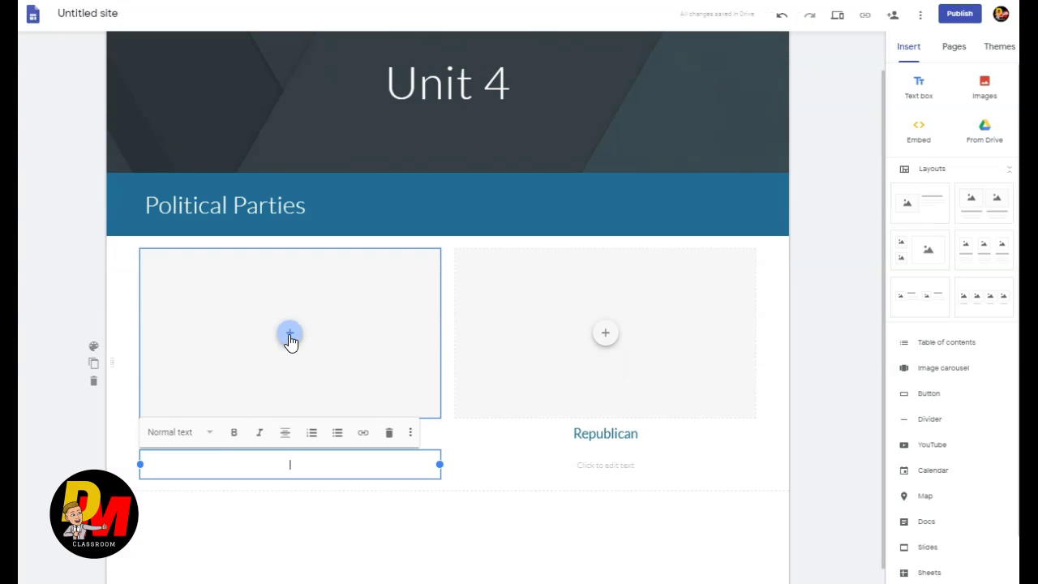
pyautogui.click(291, 335)
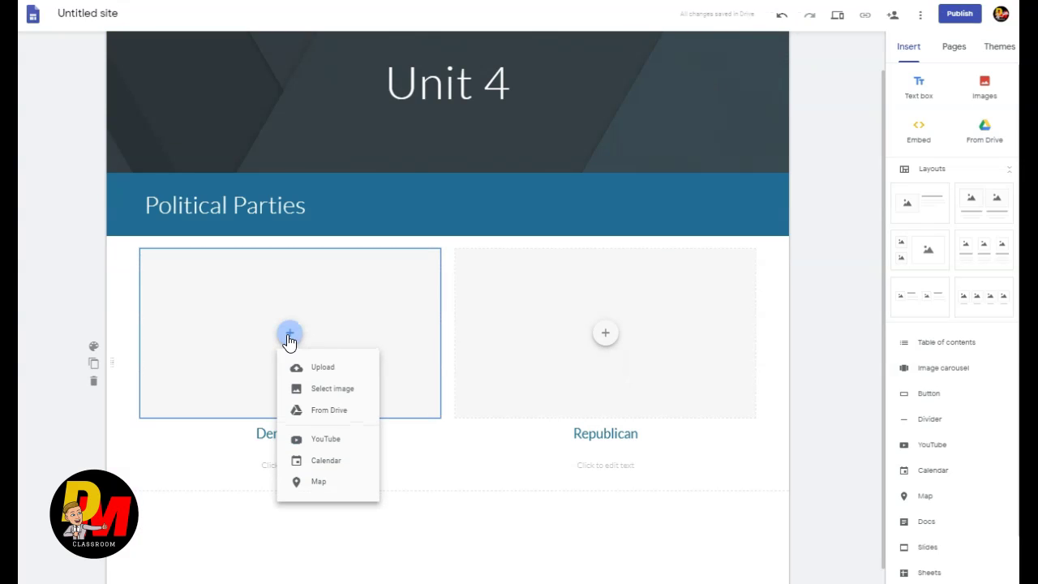
pyautogui.click(325, 390)
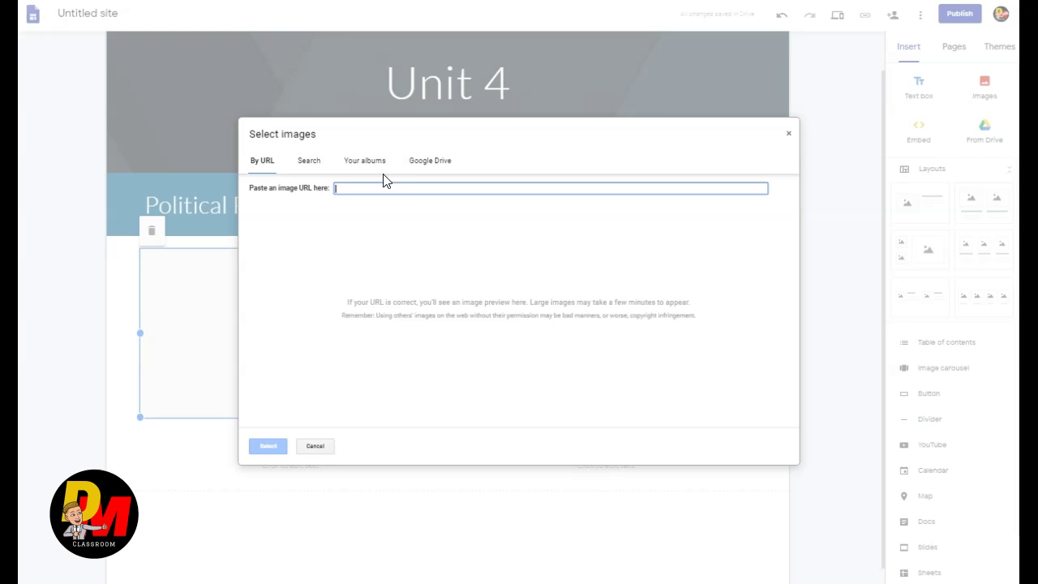
pyautogui.click(308, 166)
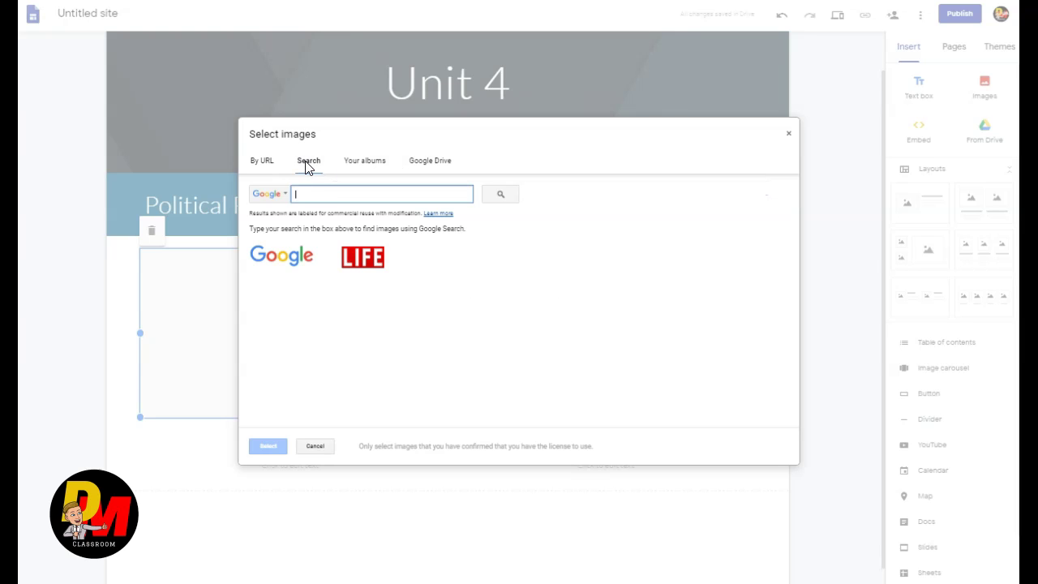
pyautogui.write('Democra')
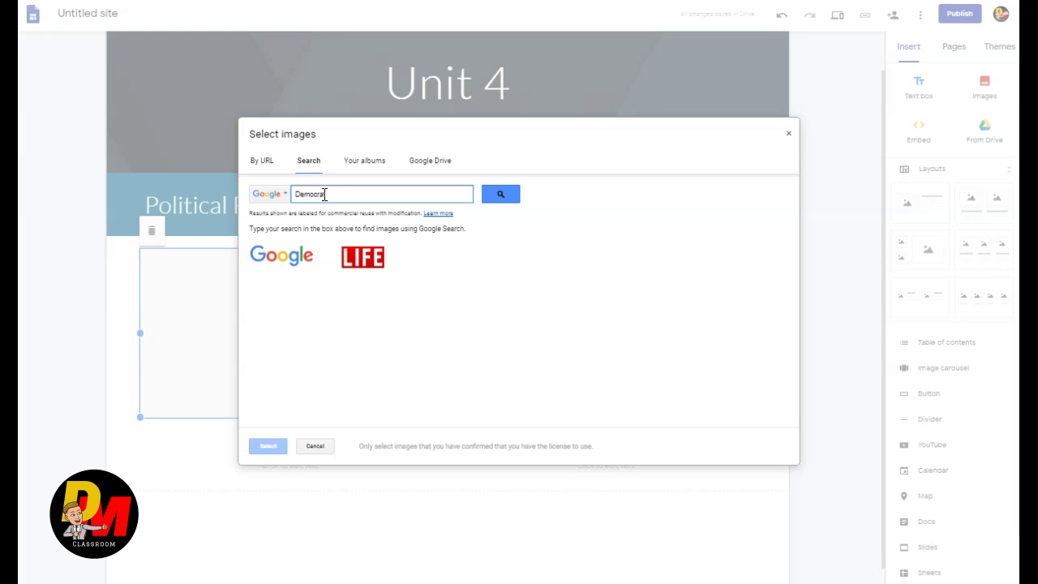
pyautogui.press('Return')
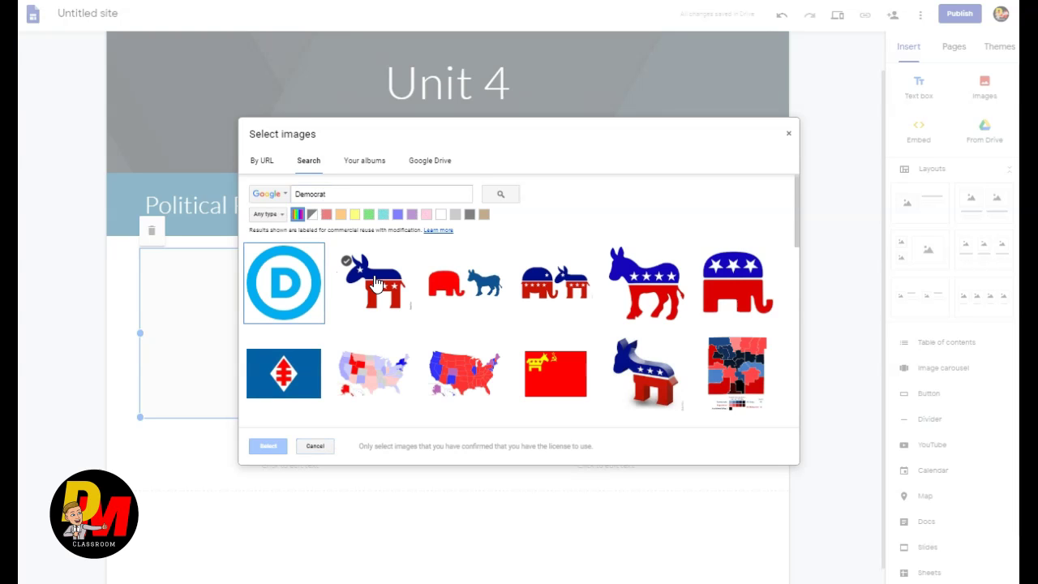
pyautogui.click(292, 288)
pyautogui.click(268, 447)
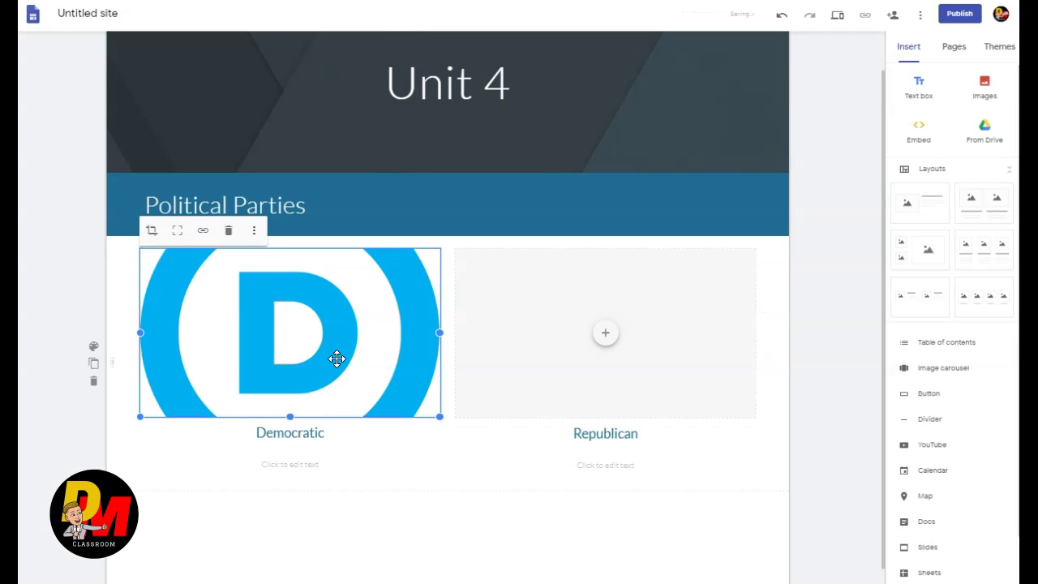
# Step: Try to zoom out the circled D logo within its crop frame
pyautogui.doubleClick(336, 359)
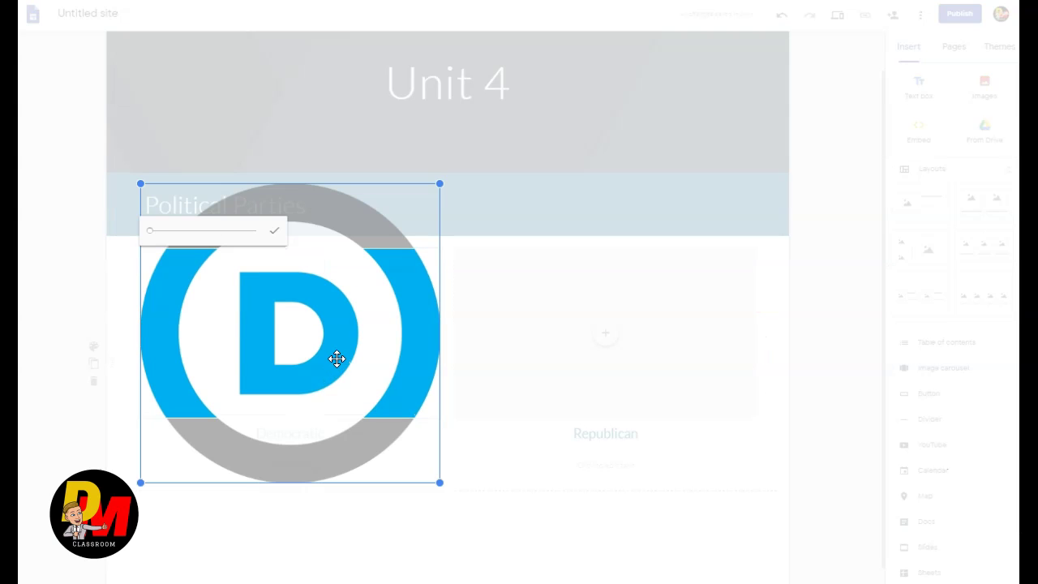
pyautogui.moveTo(150, 232); pyautogui.dragTo(110, 239)
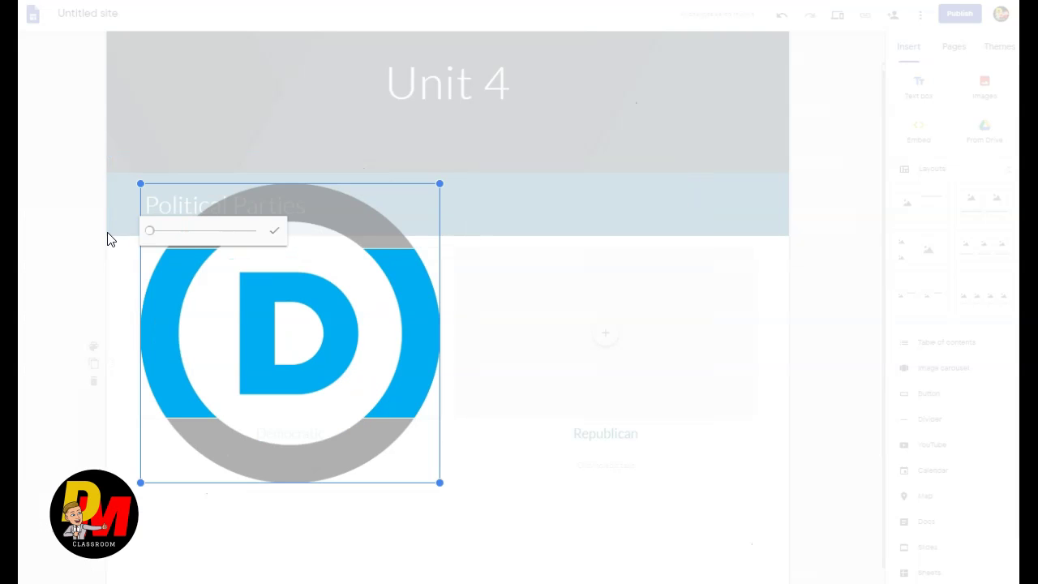
pyautogui.click(459, 345)
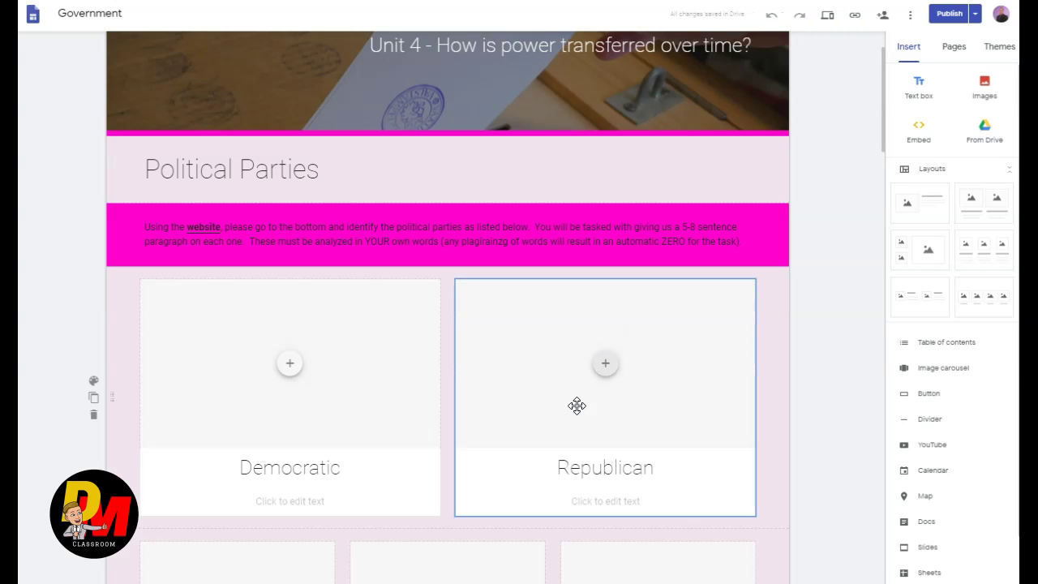
# Step: Review the remaining party cards on the Government site's Unit 4 page
pyautogui.scroll(-4, 576, 405)
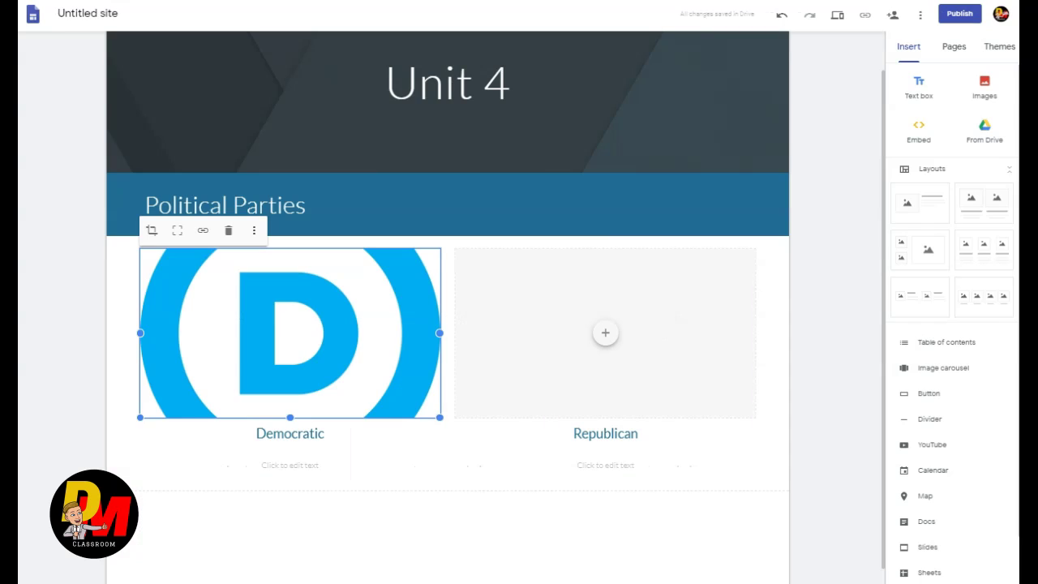
# Step: Insert two rows of the three-image layout with captions below the Democratic and Republican row
pyautogui.click(984, 254)
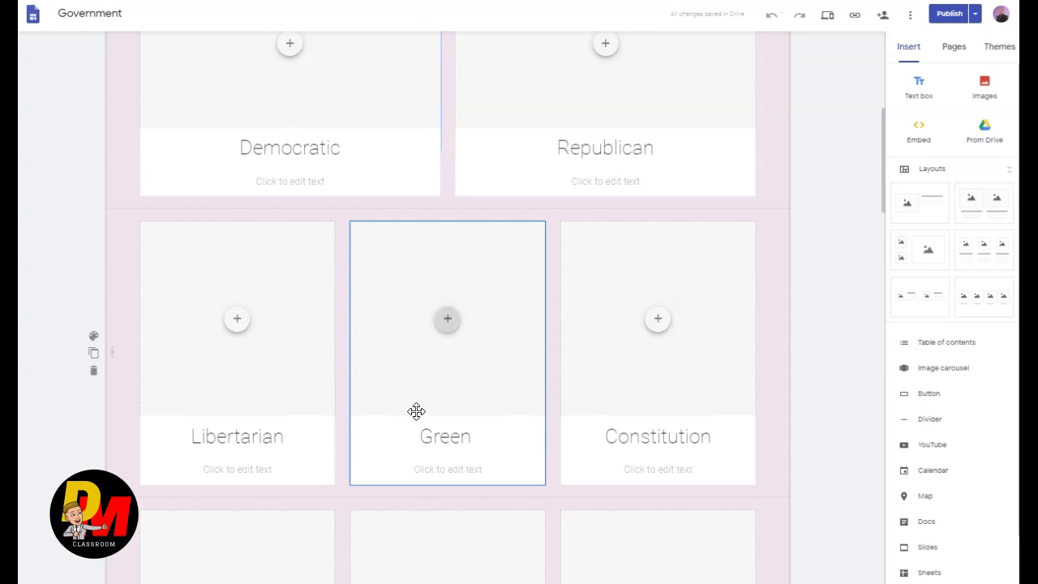
pyautogui.scroll(-5, 416, 411)
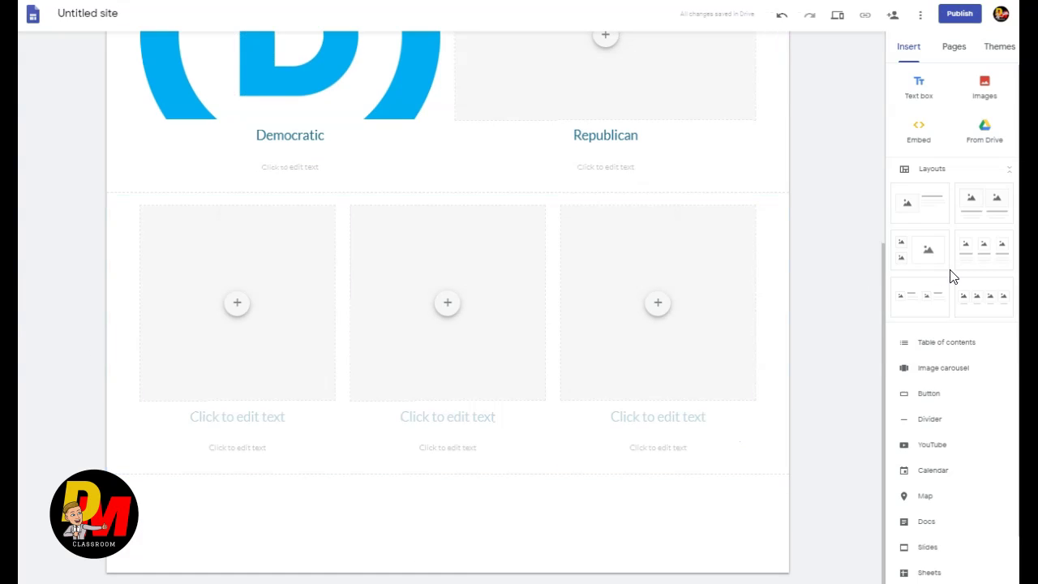
pyautogui.click(988, 254)
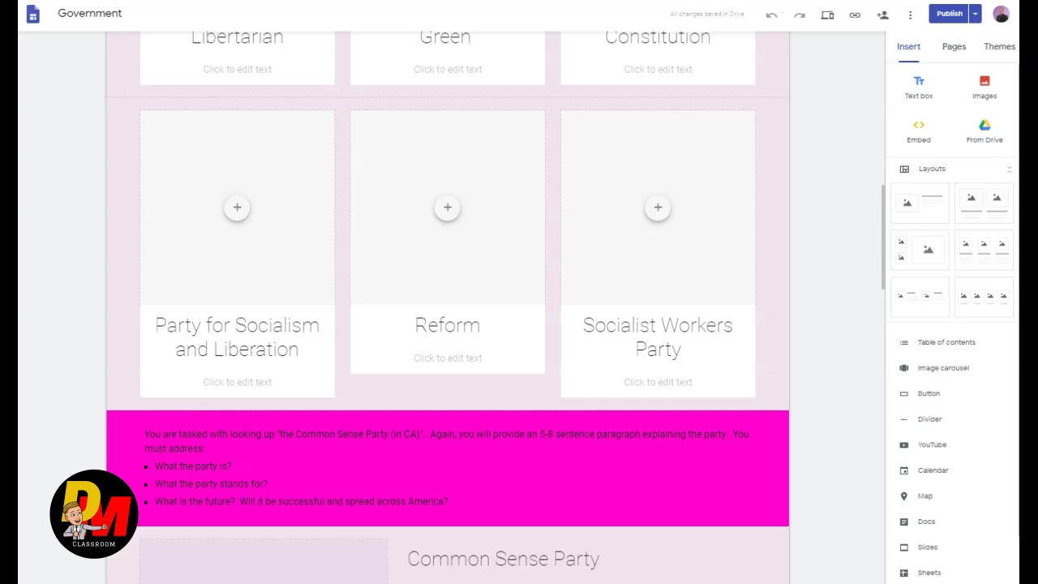
# Step: Review the Government site's Unit 4 sections below the party cards, from the Common Sense Party task to the Elections heading
pyautogui.scroll(-3, 424, 295)
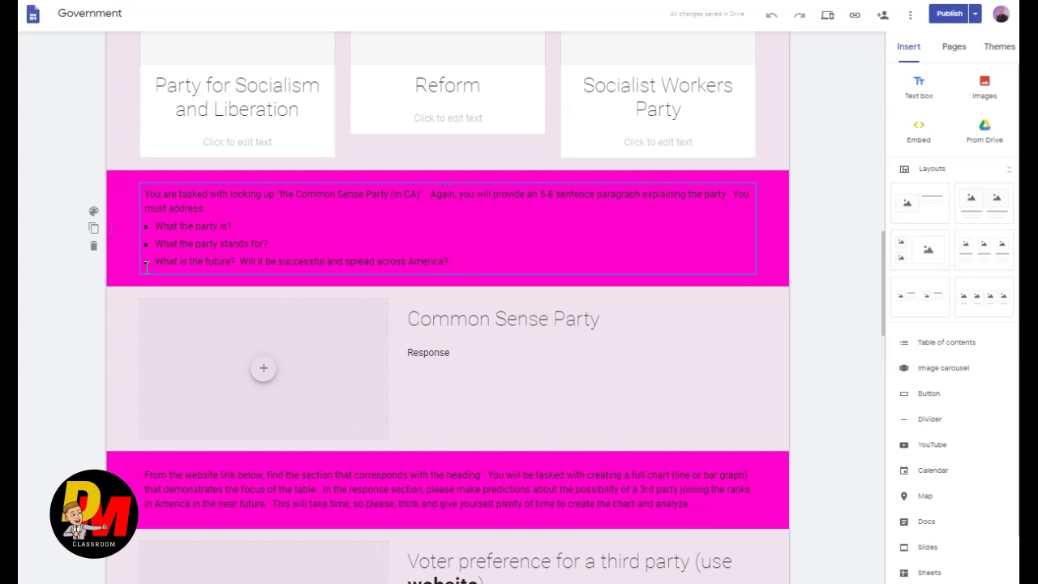
pyautogui.scroll(-5, 146, 264)
pyautogui.scroll(5, 160, 267)
pyautogui.scroll(-6, 160, 267)
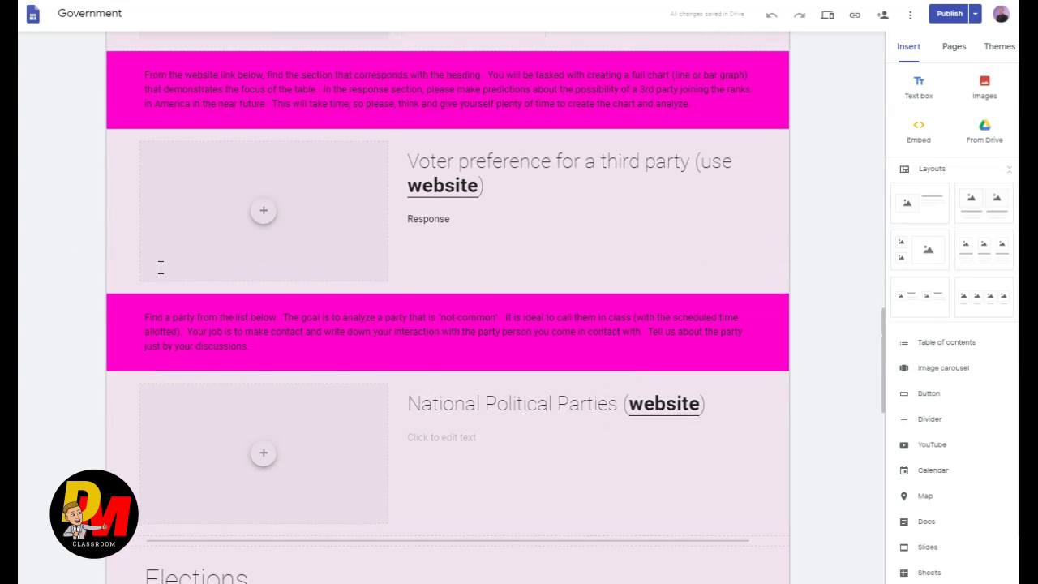
pyautogui.scroll(-2, 161, 268)
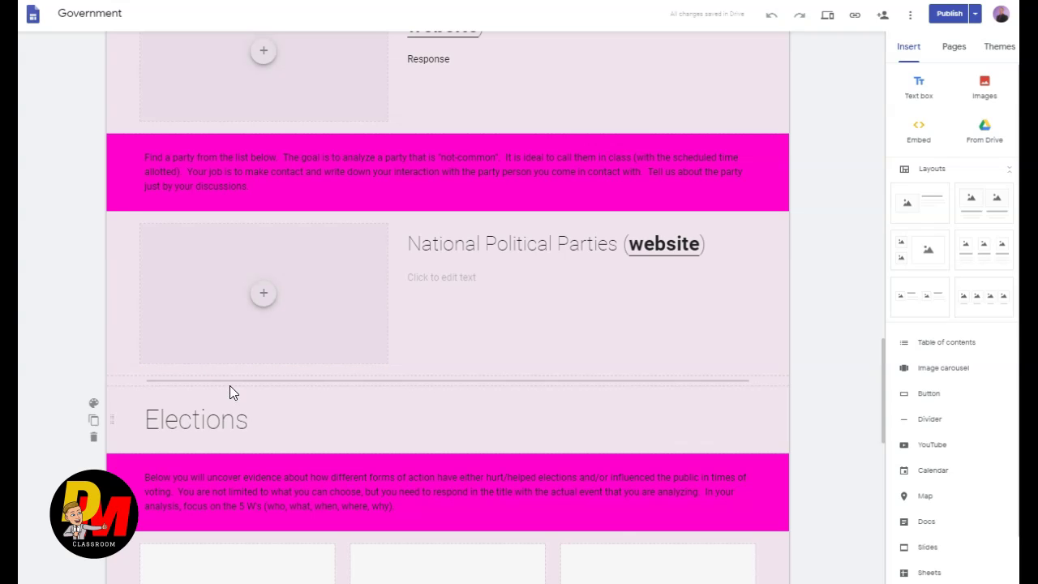
pyautogui.scroll(10, 202, 357)
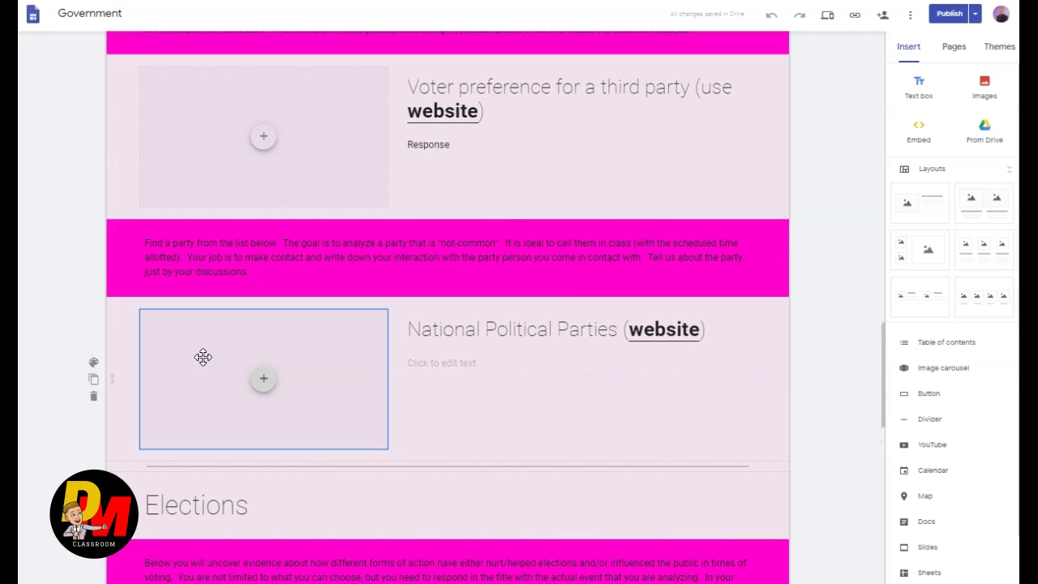
pyautogui.scroll(-20, 274, 347)
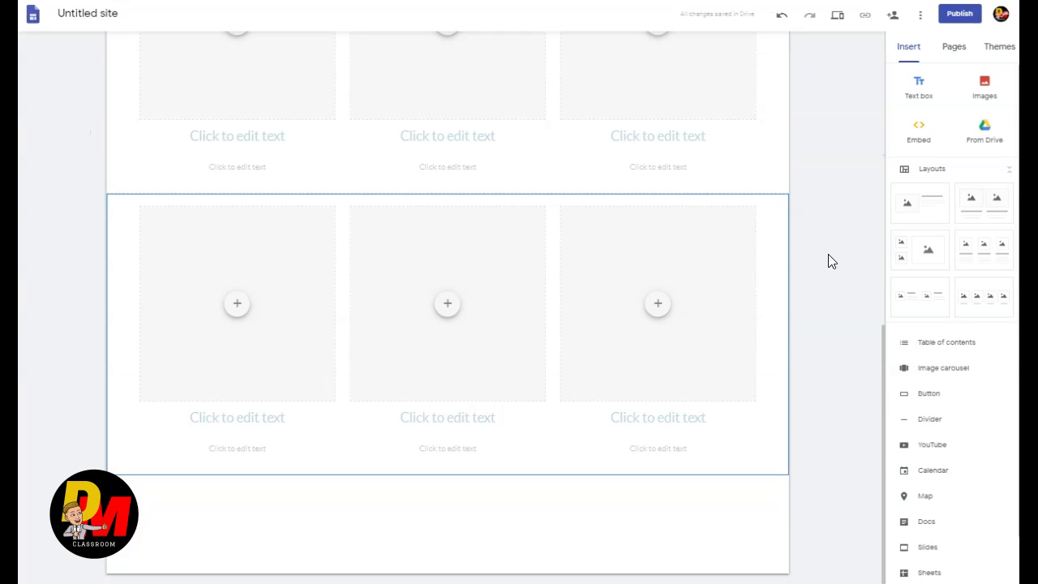
# Step: Add a divider below the last three-image row of the untitled site
pyautogui.click(930, 419)
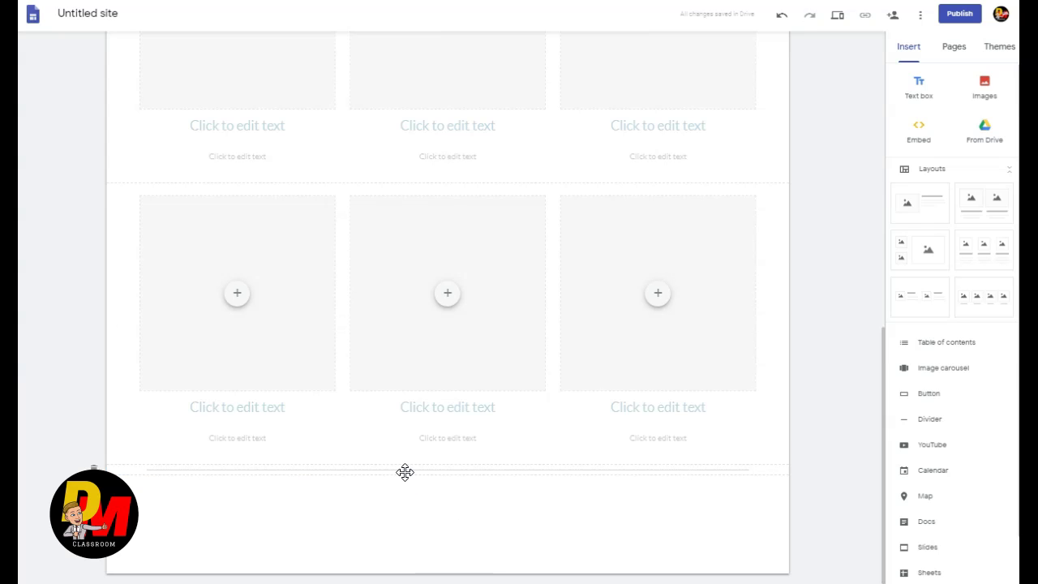
pyautogui.scroll(5, 405, 474)
pyautogui.scroll(-5, 408, 472)
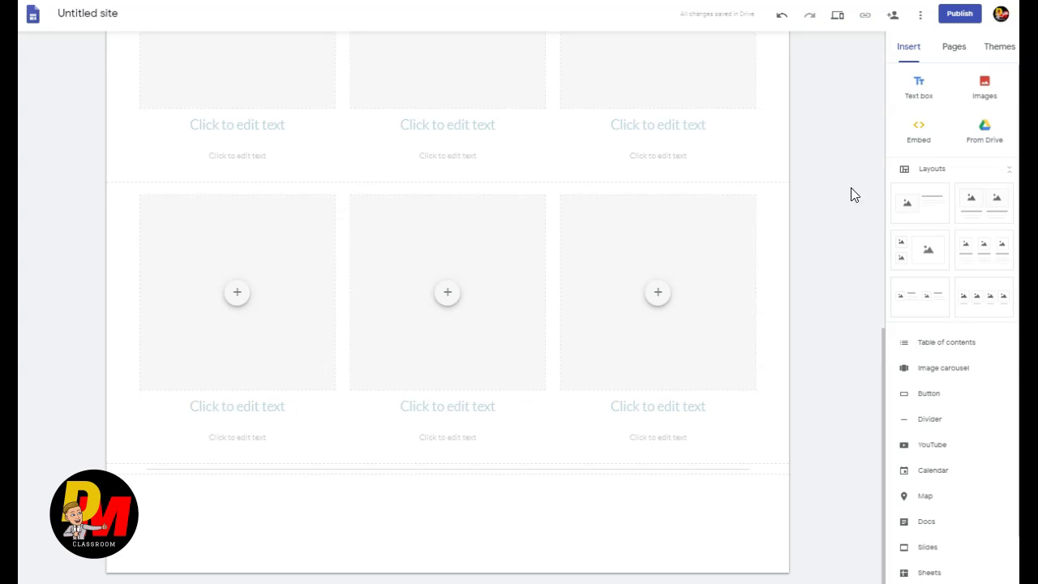
# Step: Try placing a layout of two small images beside one large image directly below the Democratic and Republican row, and delete it
pyautogui.click(918, 259)
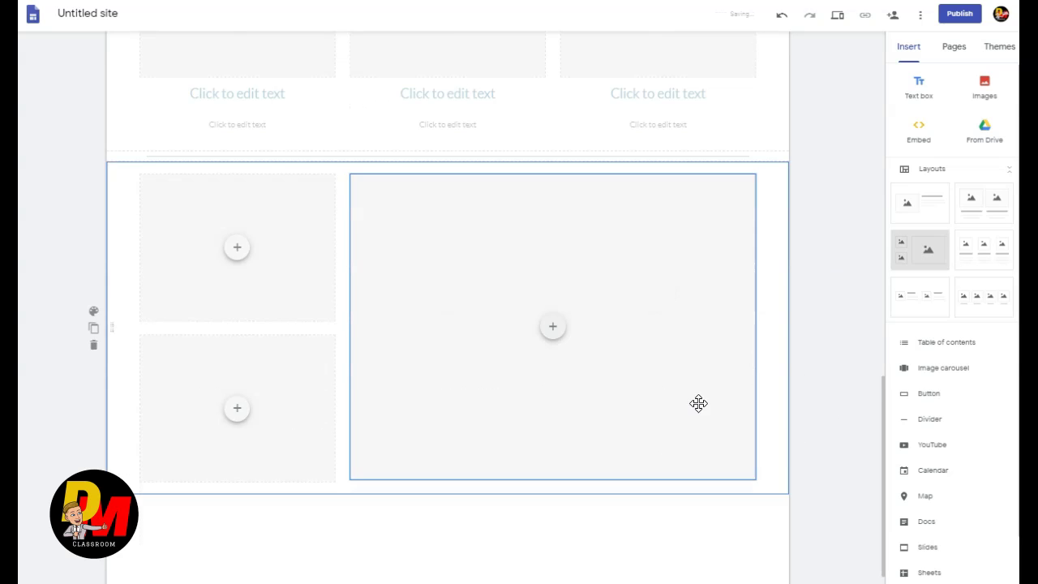
pyautogui.moveTo(112, 308); pyautogui.dragTo(108, 167)
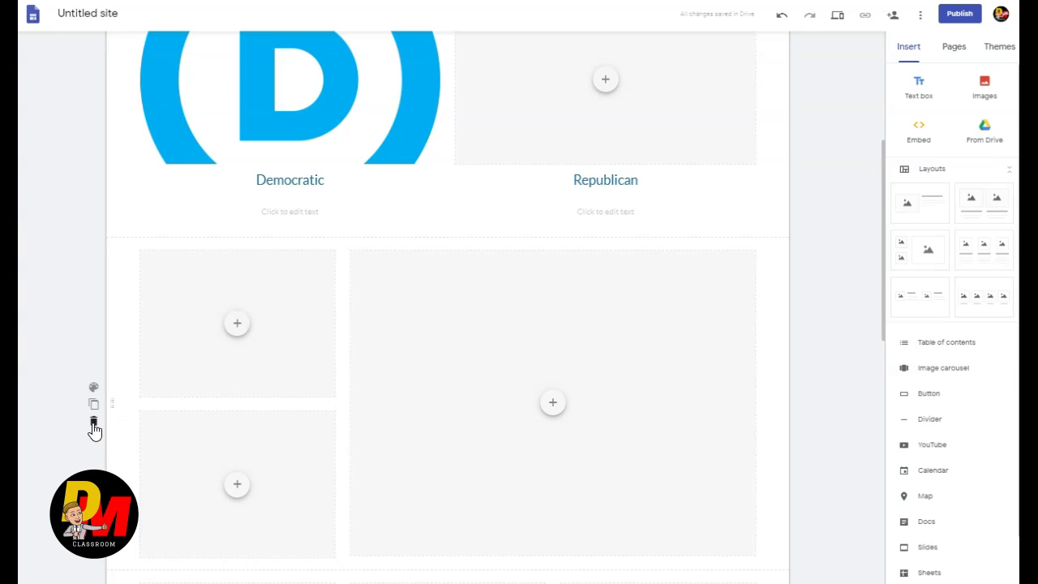
pyautogui.click(94, 423)
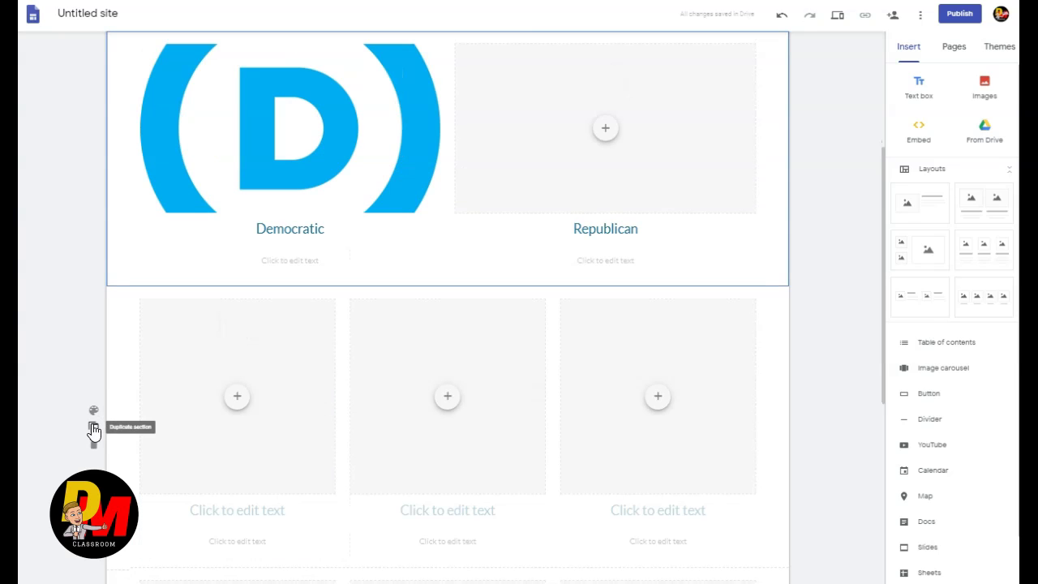
# Step: Compare the new page's sections with the Government site's Unit 4 page, from its Elections and Public Polling sections back to its header
pyautogui.scroll(-4, 825, 302)
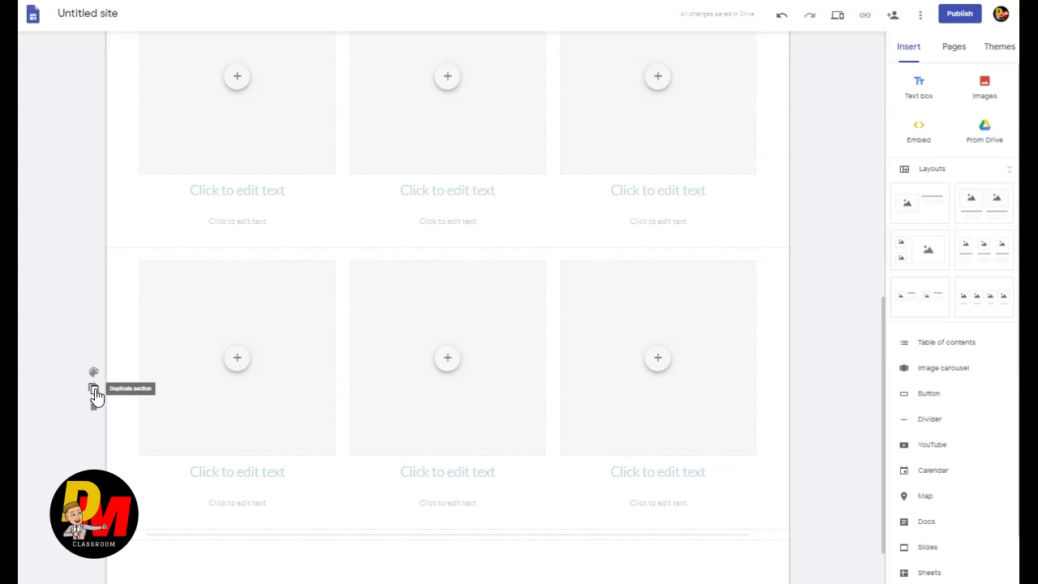
pyautogui.click(94, 391)
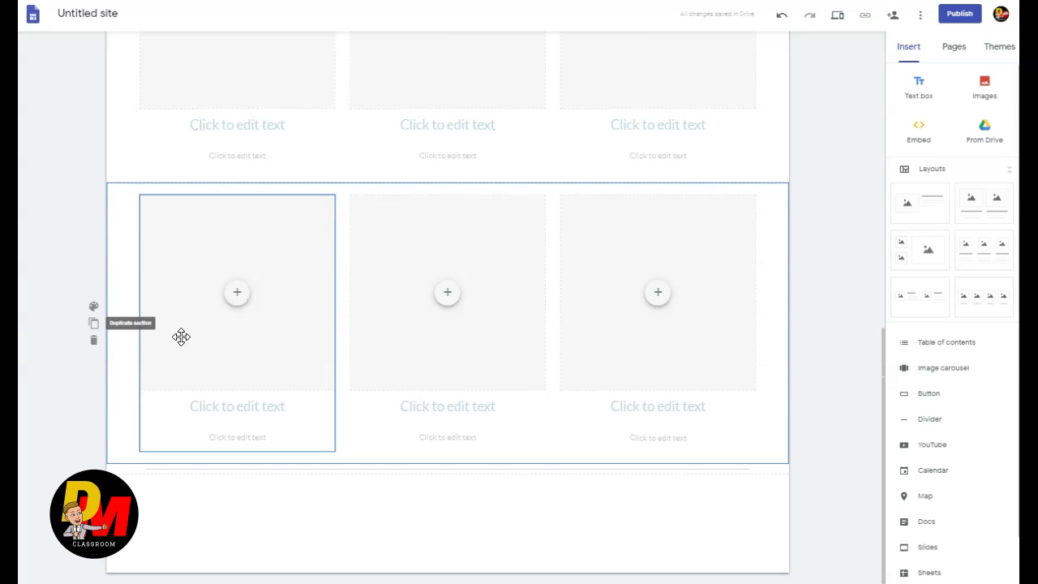
pyautogui.scroll(7, 725, 382)
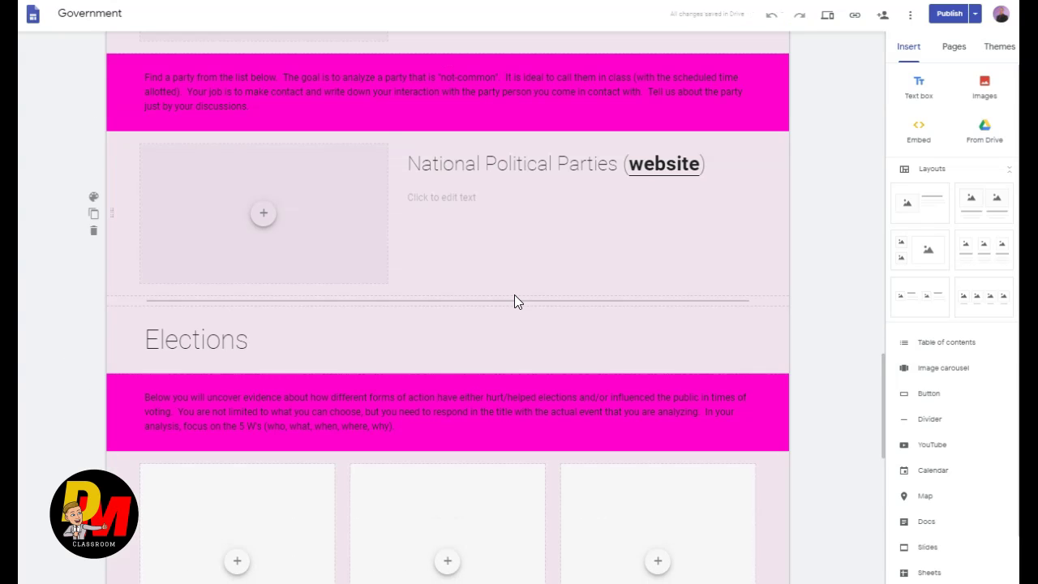
pyautogui.scroll(-4, 515, 294)
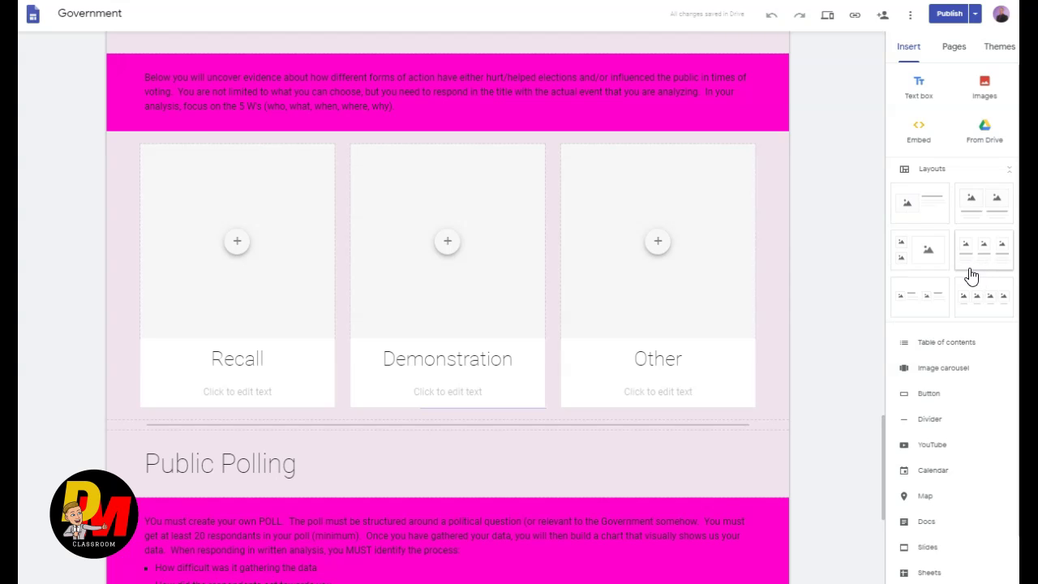
pyautogui.scroll(15, 326, 245)
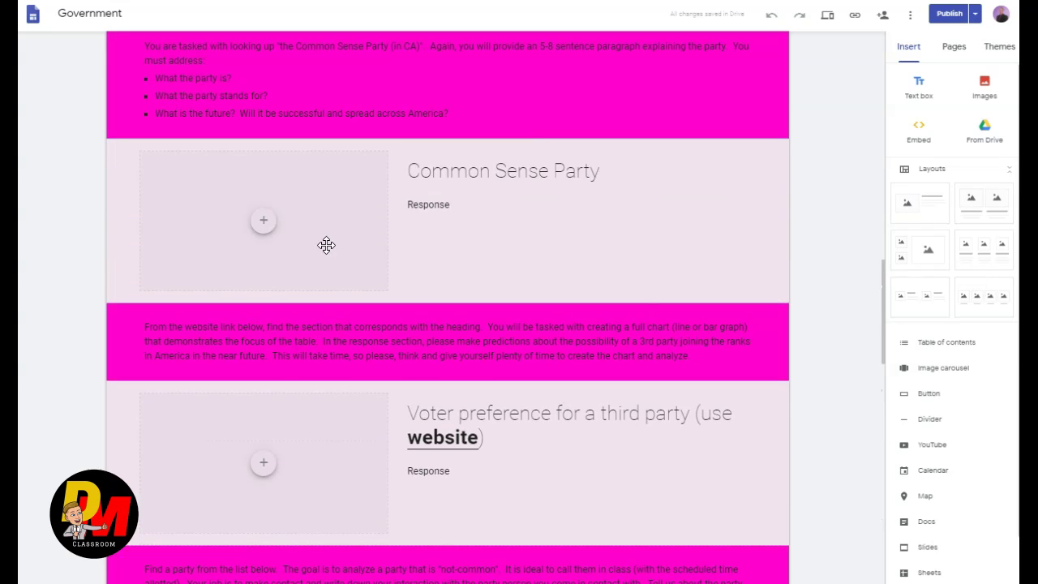
pyautogui.scroll(10, 326, 248)
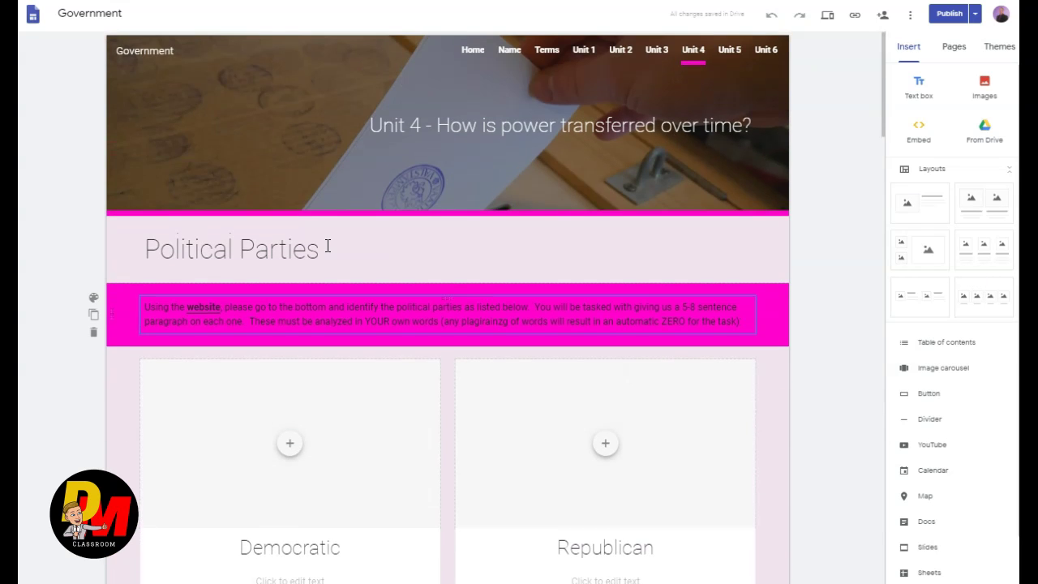